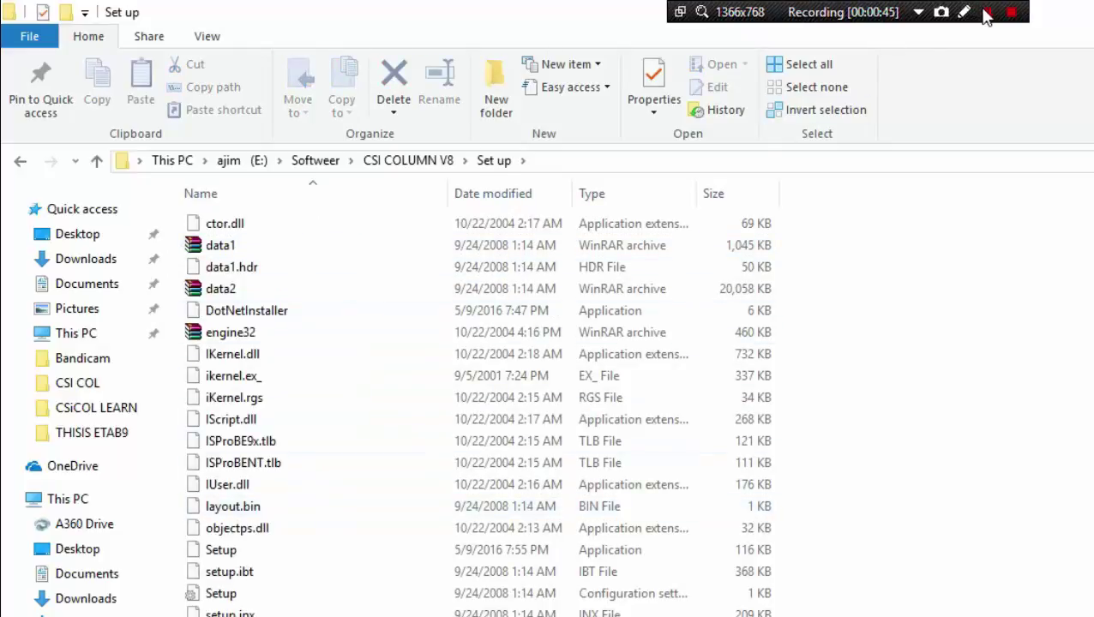
# Step: Run the Setup application in the CSI COLUMN V8 Set up folder as administrator
pyautogui.click(260, 552)
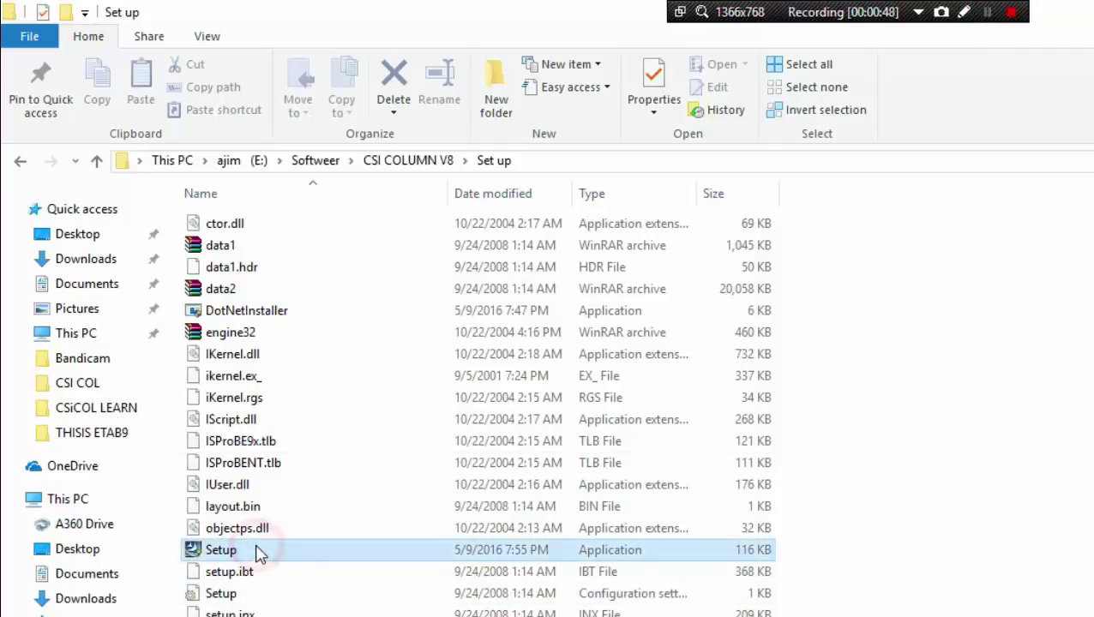
pyautogui.doubleClick(260, 552)
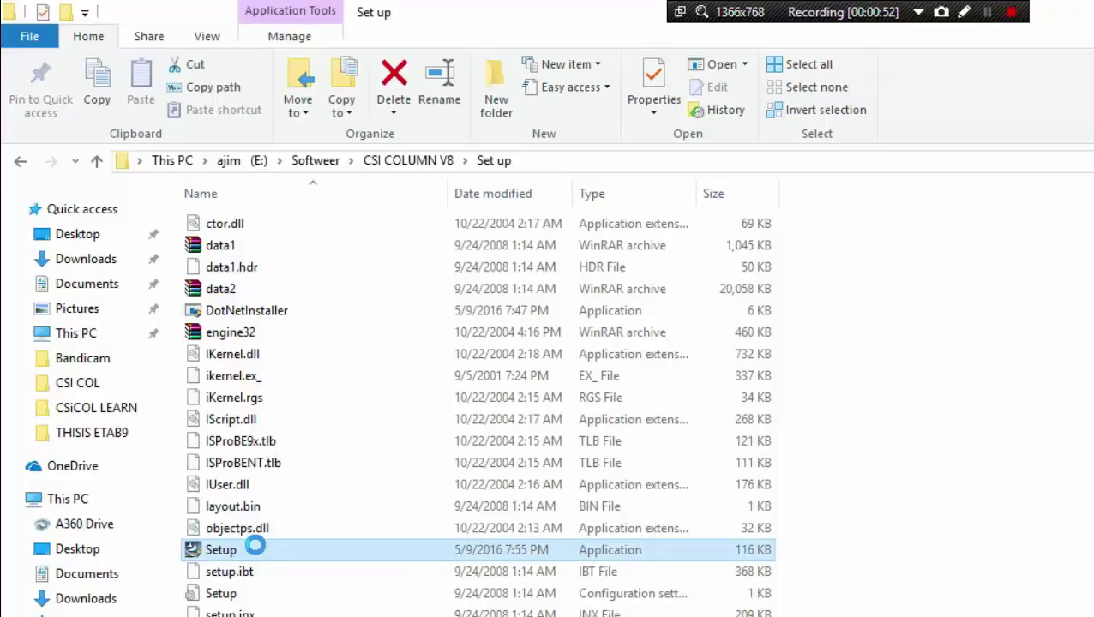
pyautogui.rightClick(256, 548)
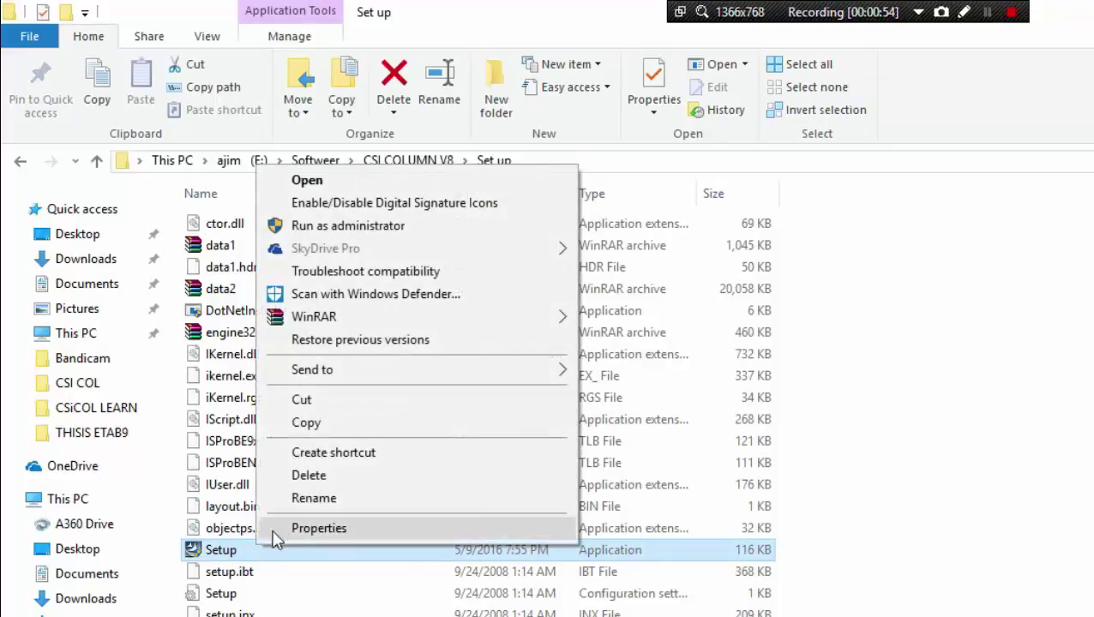
pyautogui.click(413, 218)
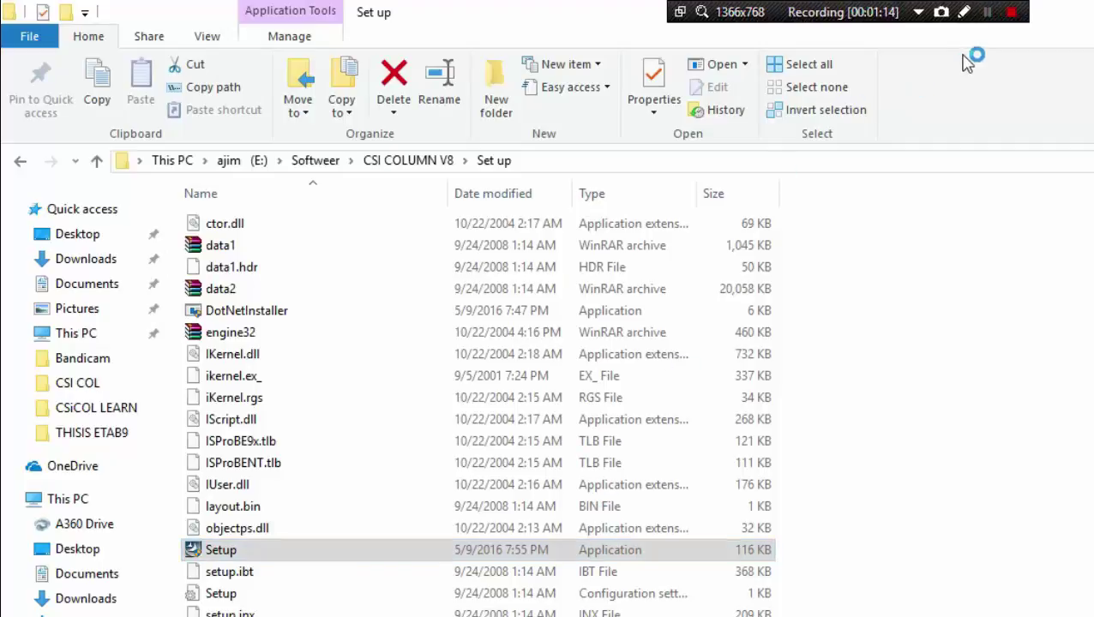
pyautogui.click(987, 12)
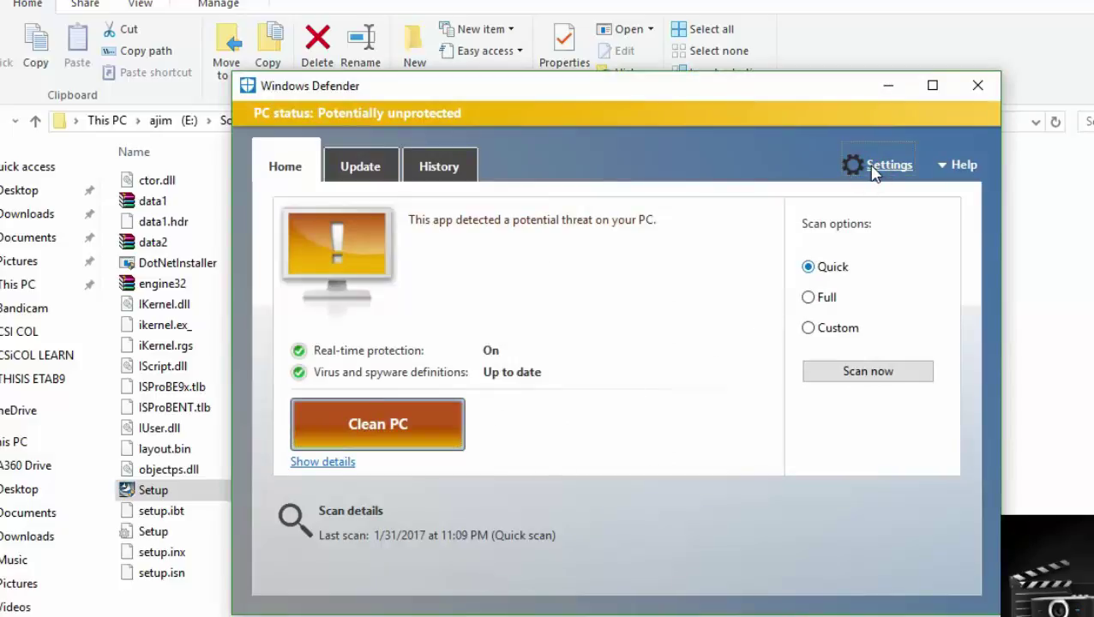
# Step: Turn off Real-time protection in the Windows Defender settings
pyautogui.click(873, 169)
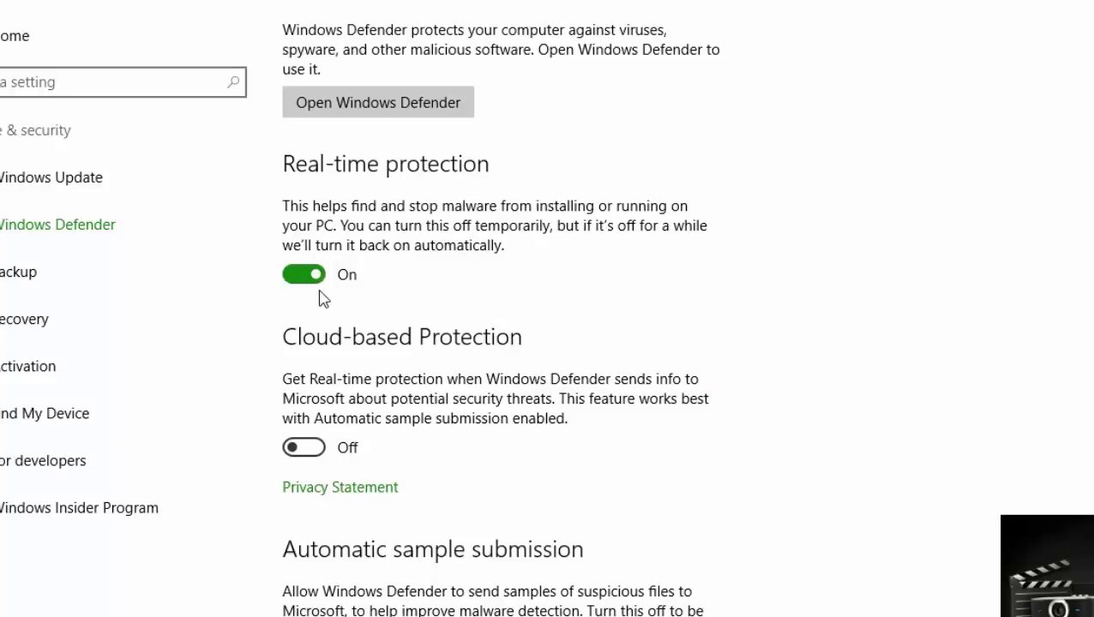
pyautogui.click(298, 273)
pyautogui.click(299, 275)
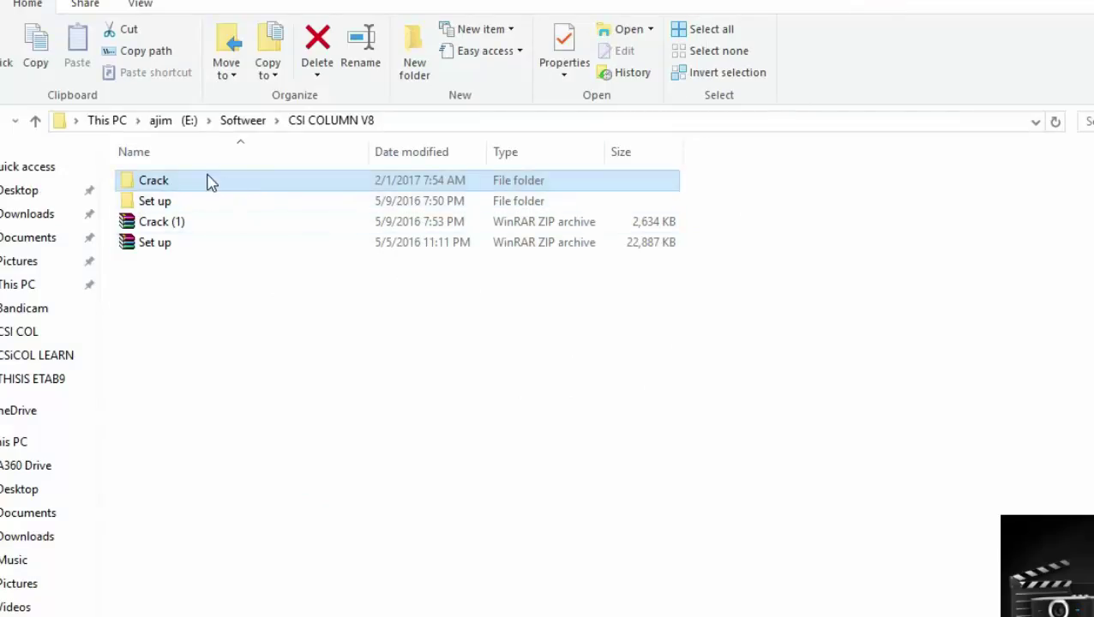
# Step: Run csi.column.v8.4.0-patch from the Crack folder as administrator, allow it past SmartScreen, and start patching with backup enabled
pyautogui.doubleClick(210, 188)
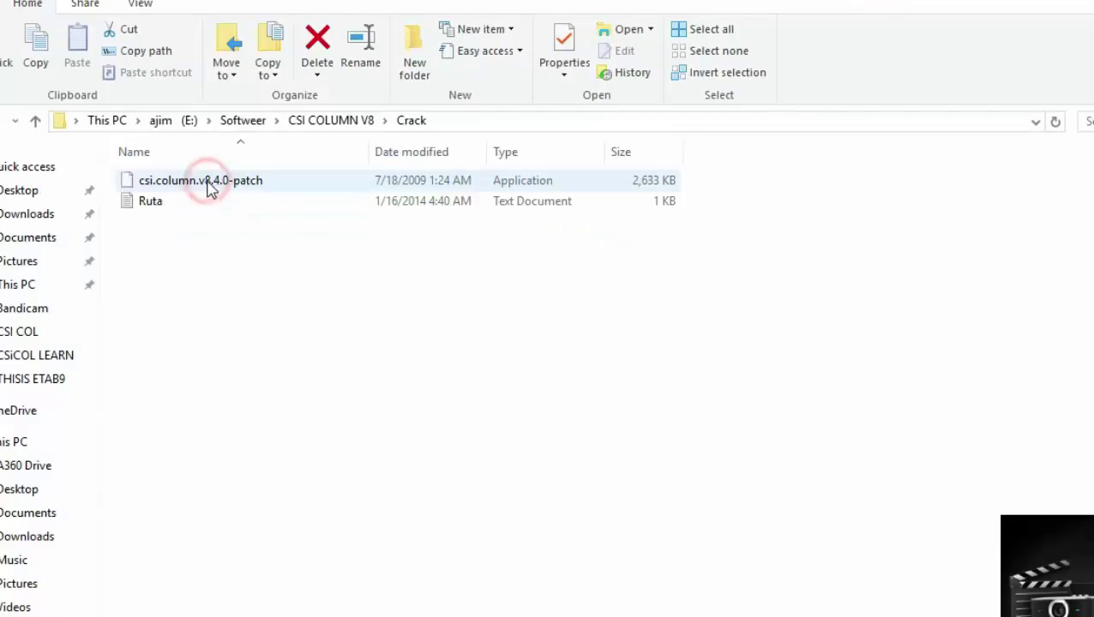
pyautogui.click(241, 189)
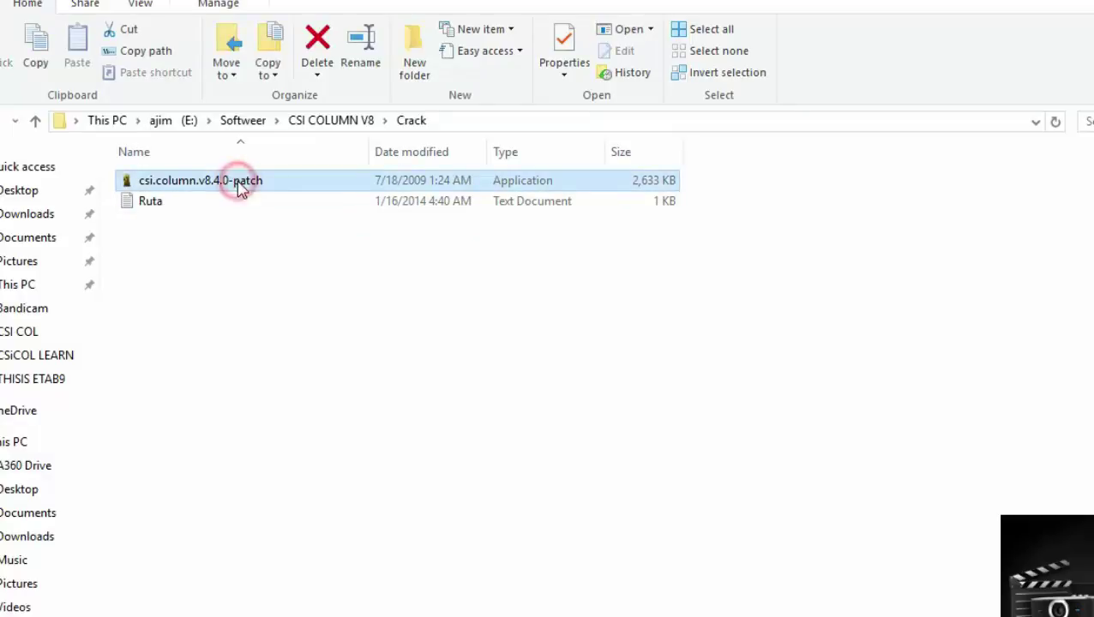
pyautogui.rightClick(241, 189)
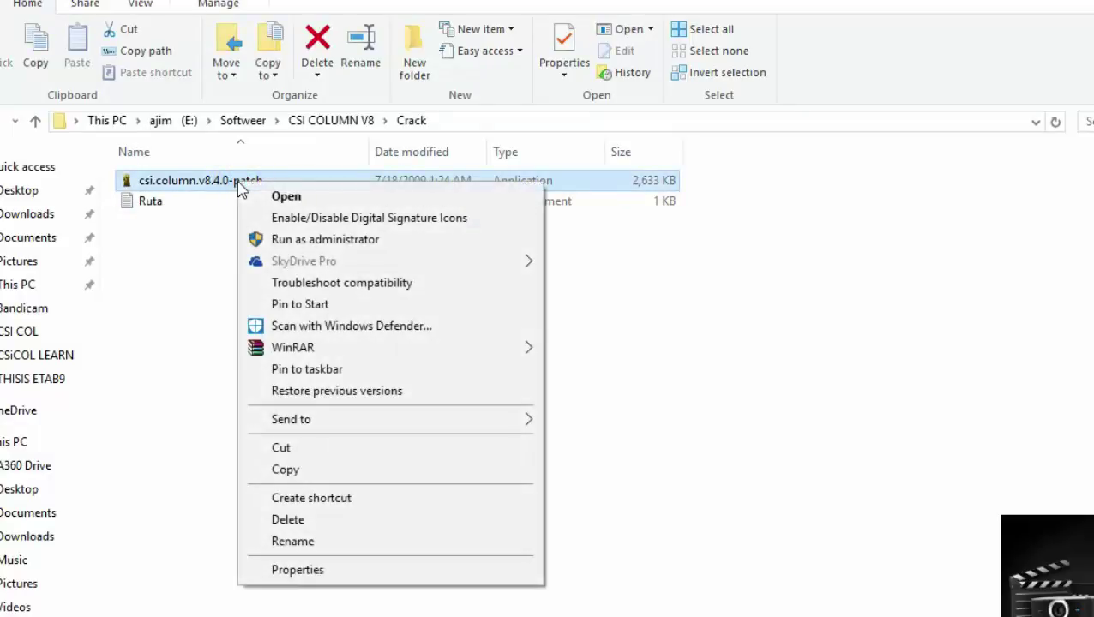
pyautogui.click(358, 242)
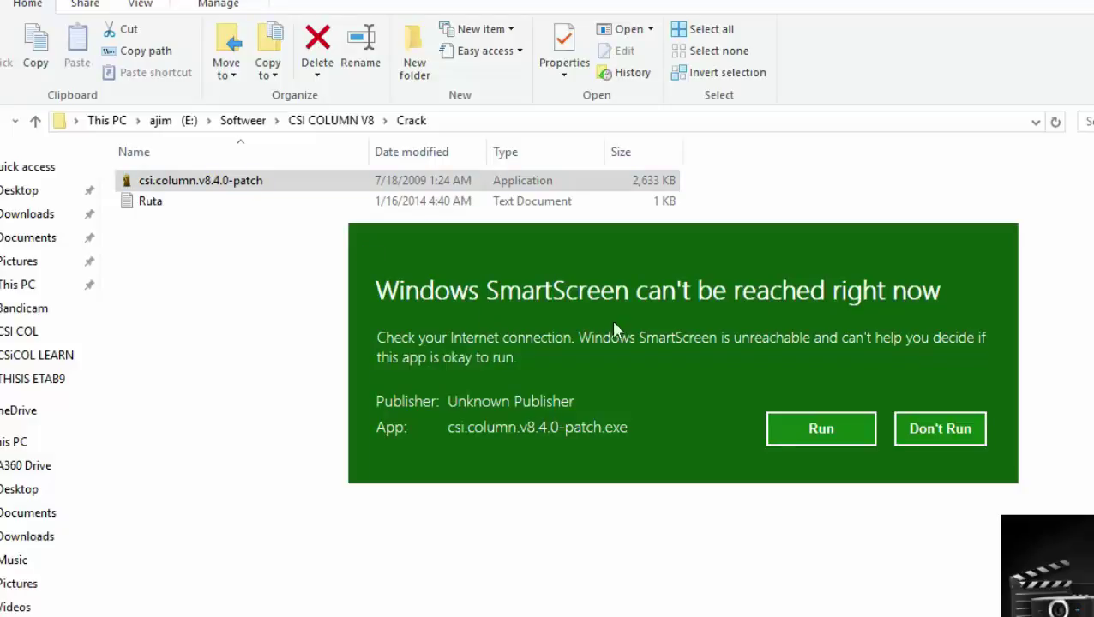
pyautogui.click(824, 433)
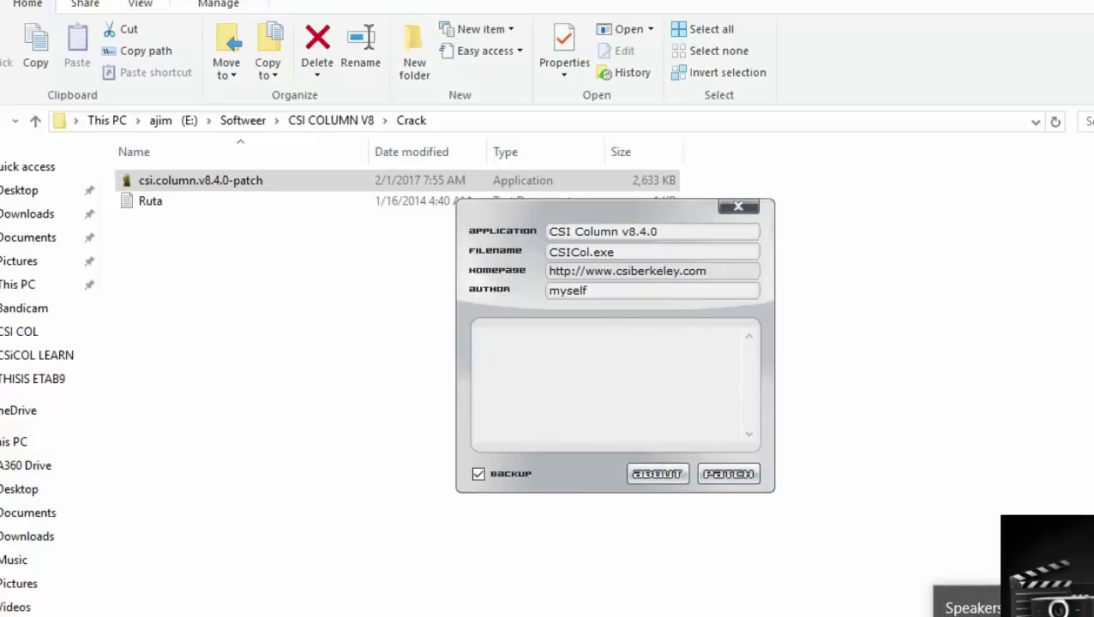
pyautogui.click(814, 470)
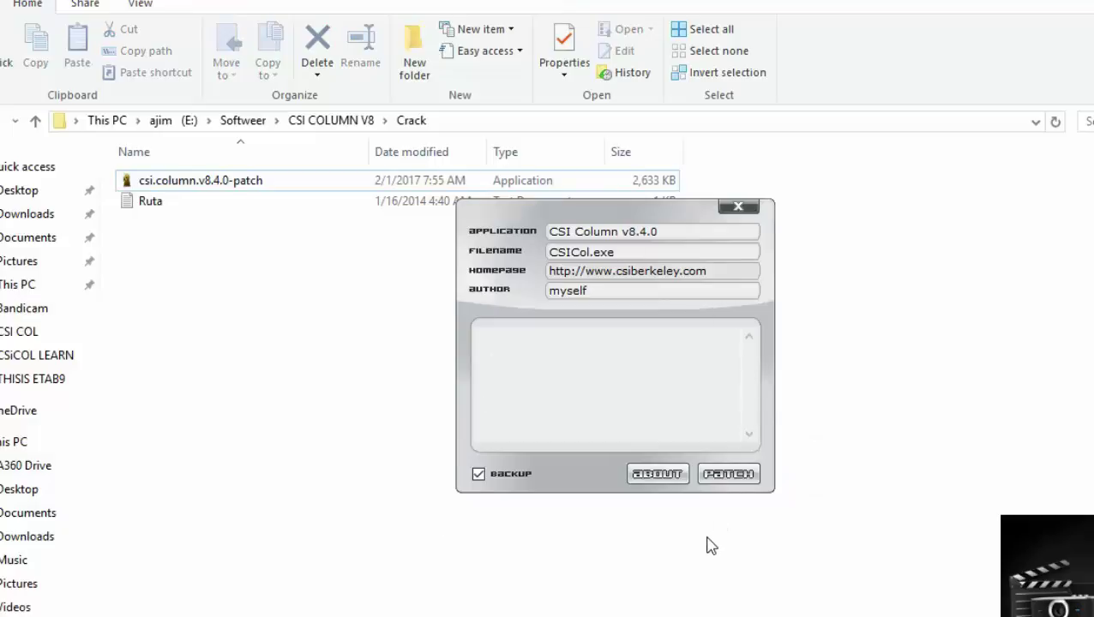
pyautogui.click(730, 476)
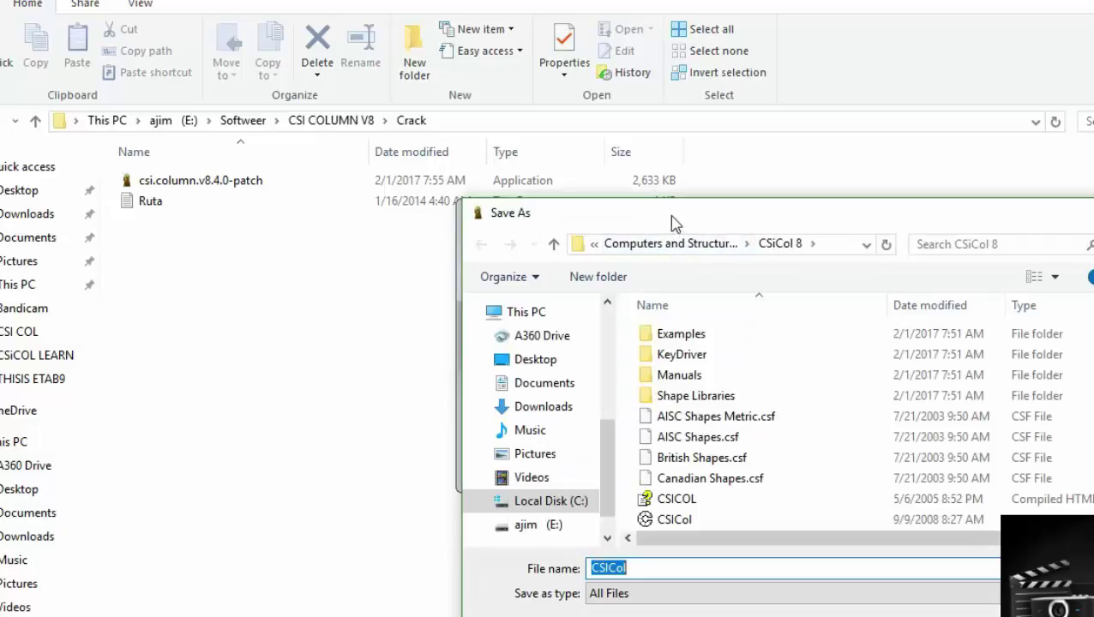
# Step: Examine the path and contents of the CSiCol 8 installation folder in the patcher's Save As dialog
pyautogui.moveTo(673, 223); pyautogui.dragTo(636, 159)
pyautogui.scroll(-4, 664, 343)
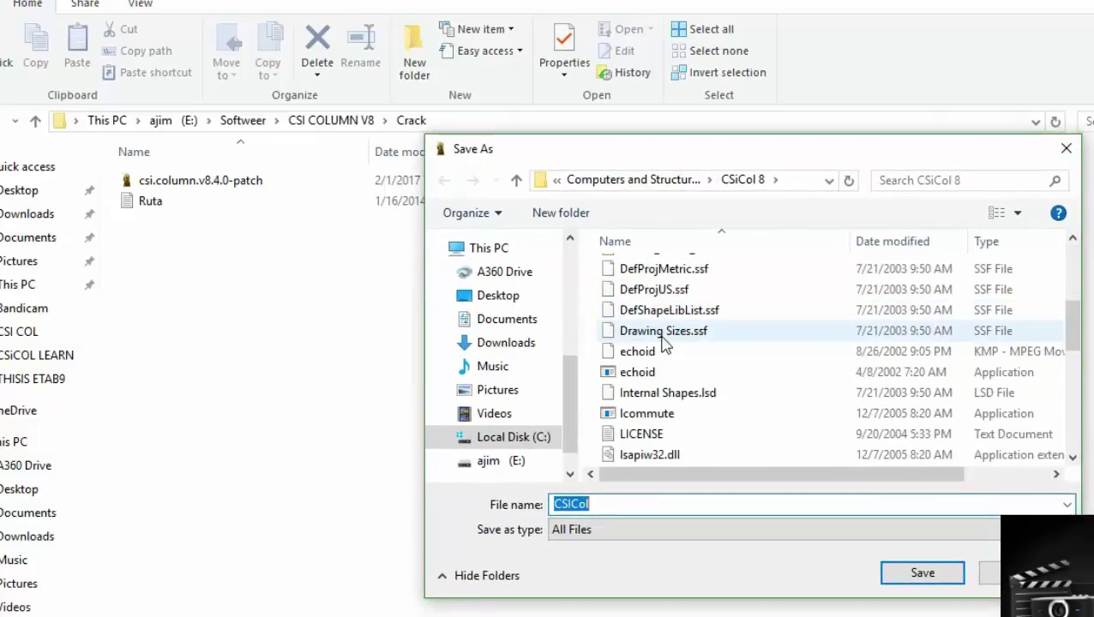
pyautogui.scroll(5, 664, 343)
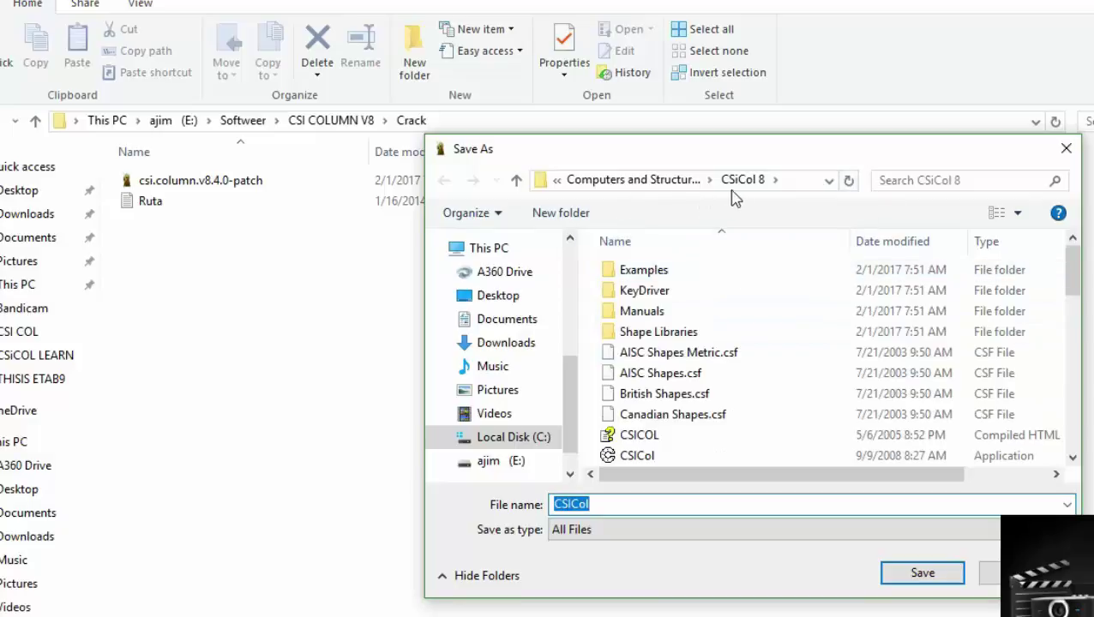
pyautogui.scroll(-1, 683, 349)
pyautogui.scroll(1, 679, 351)
pyautogui.scroll(-4, 678, 352)
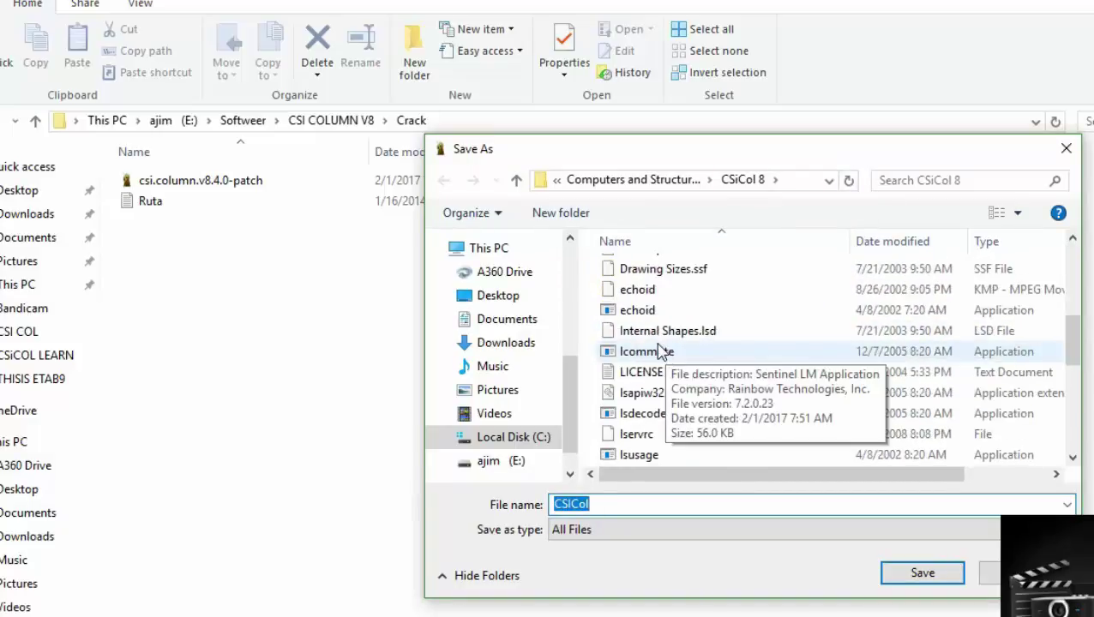
pyautogui.scroll(-4, 660, 352)
pyautogui.scroll(3, 623, 366)
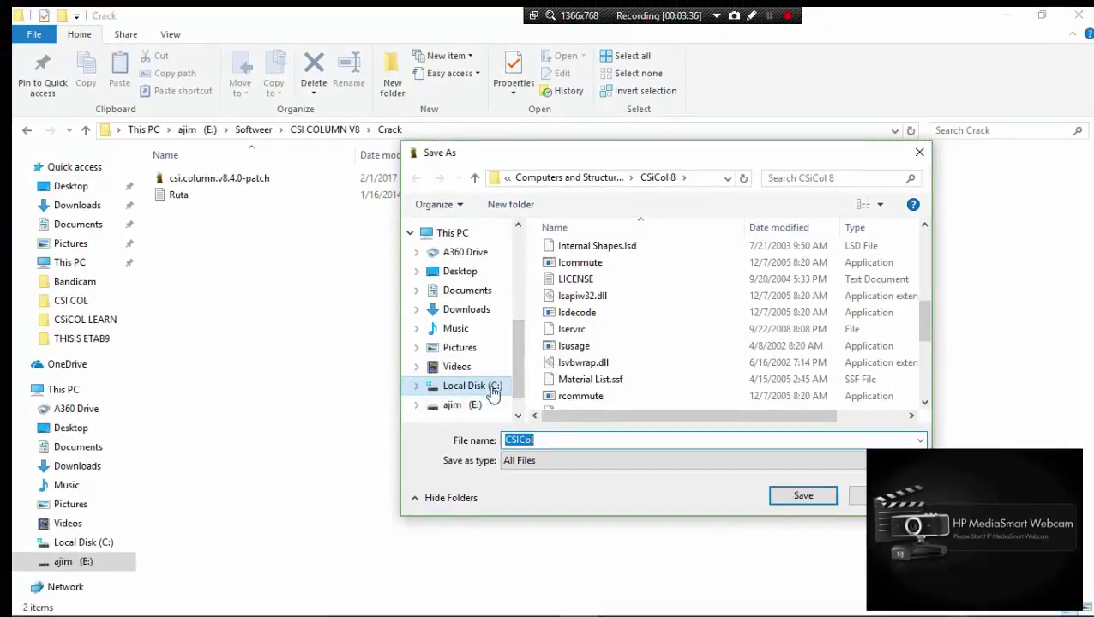
pyautogui.click(506, 183)
pyautogui.click(631, 178)
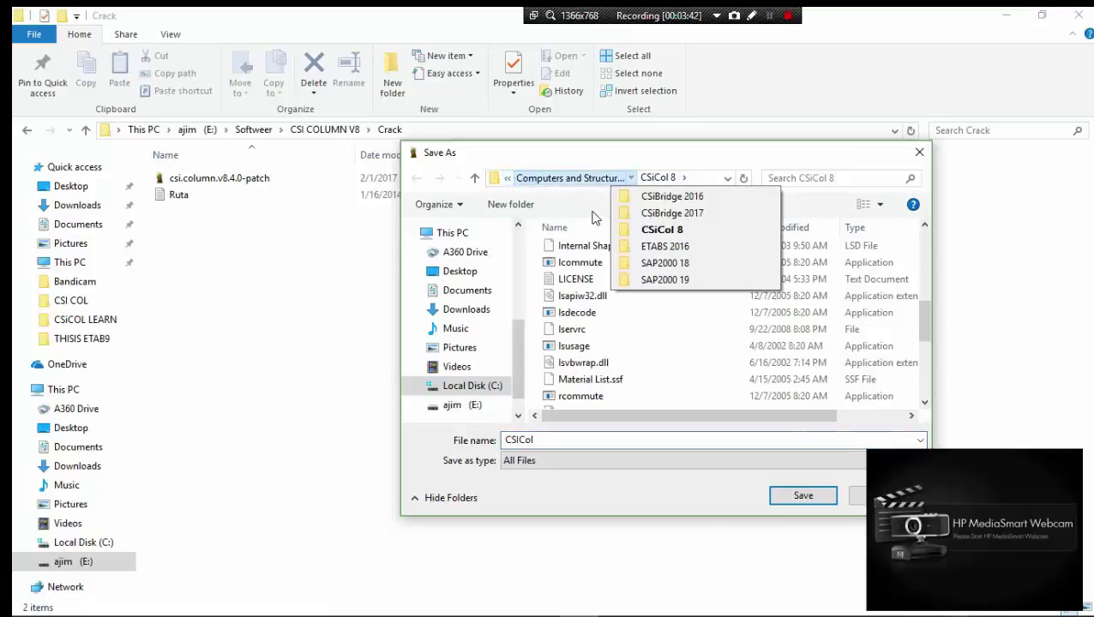
pyautogui.click(582, 216)
pyautogui.scroll(-4, 592, 257)
pyautogui.scroll(4, 591, 300)
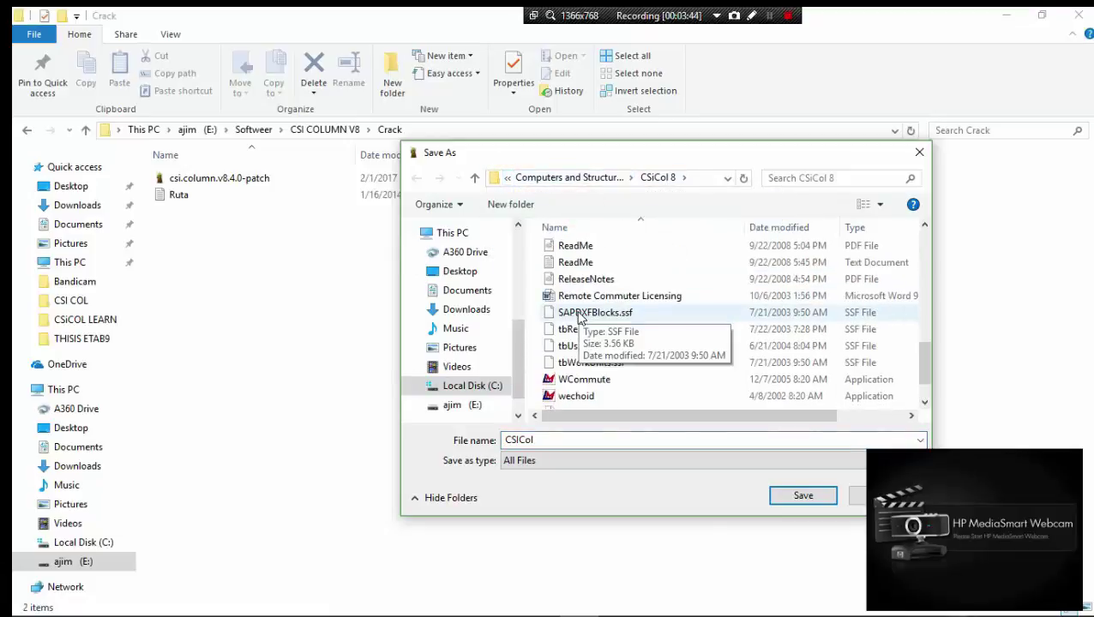
pyautogui.scroll(3, 591, 292)
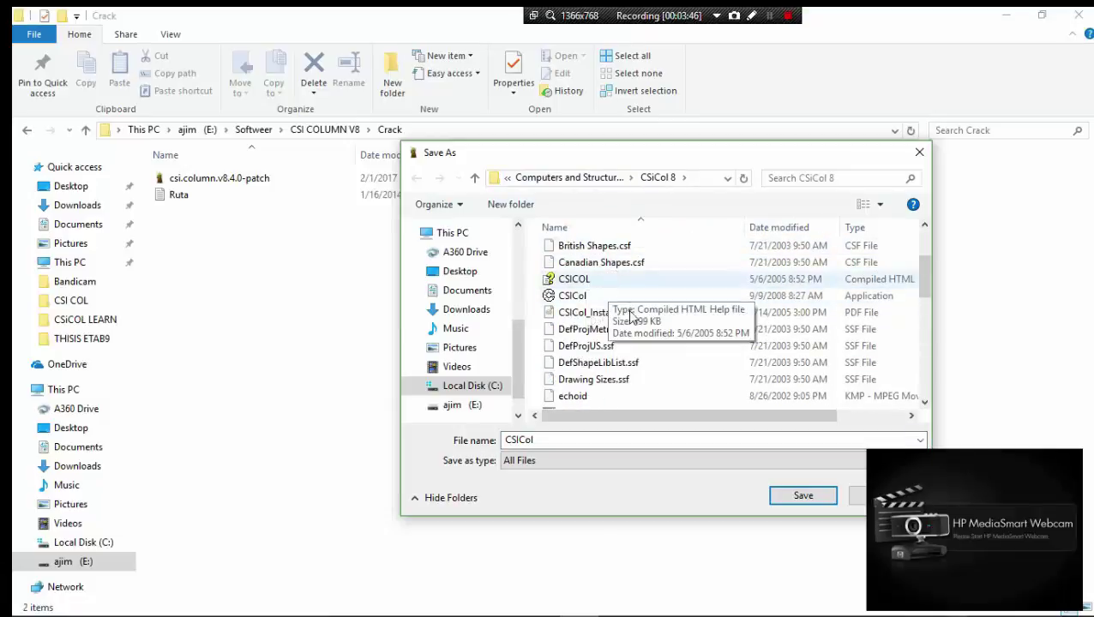
# Step: Save the patched file as CSICol in the CSiCol 8 folder, replacing the existing executable, and close the patcher
pyautogui.click(802, 497)
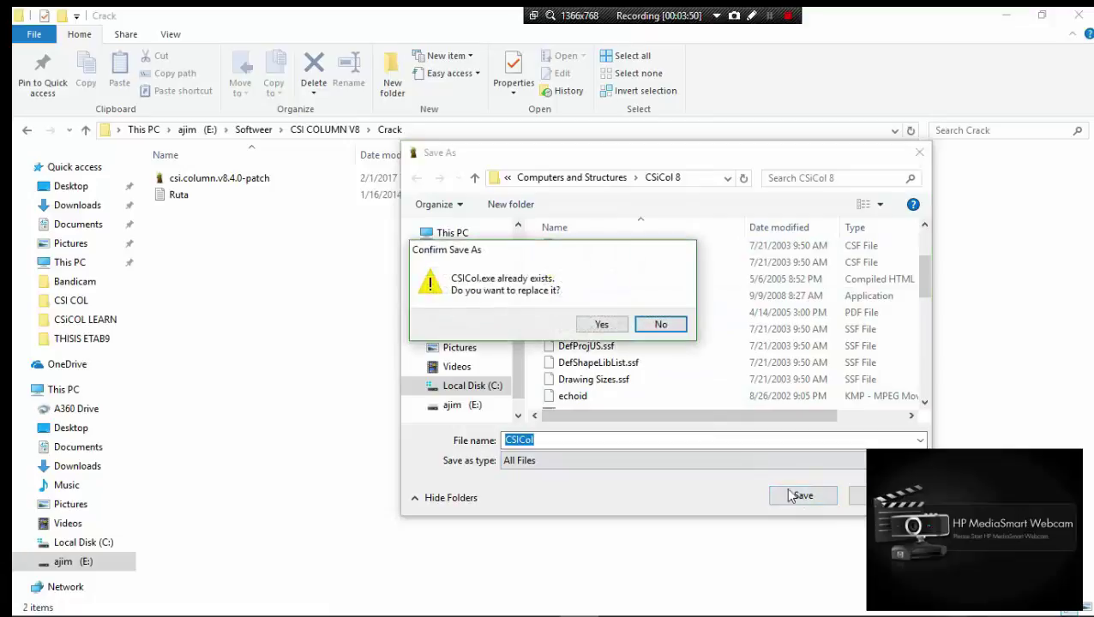
pyautogui.click(605, 325)
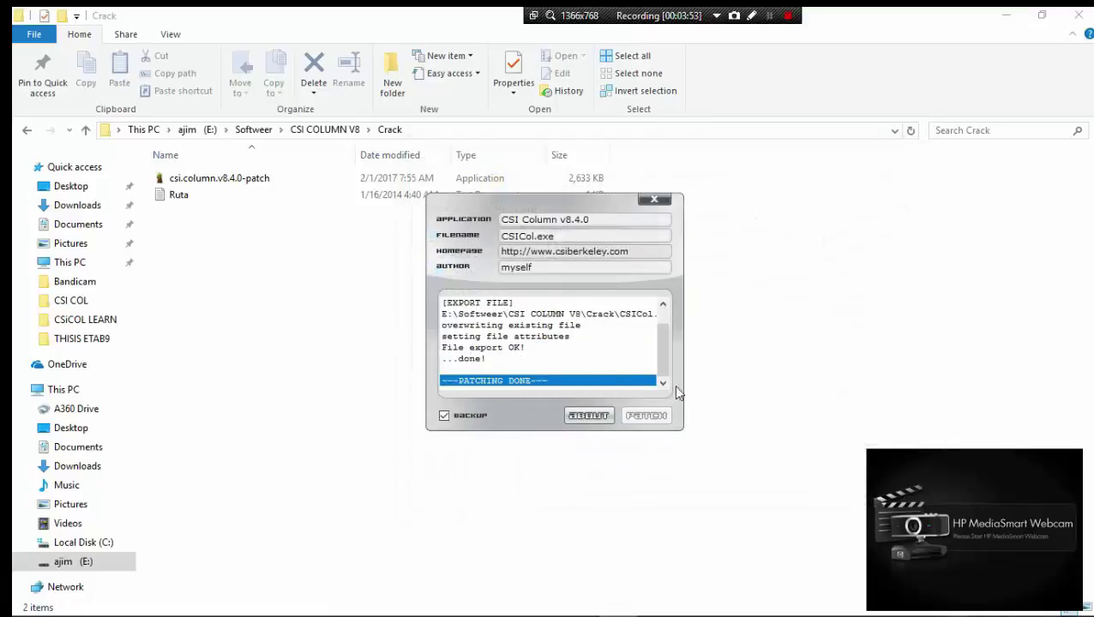
pyautogui.click(654, 199)
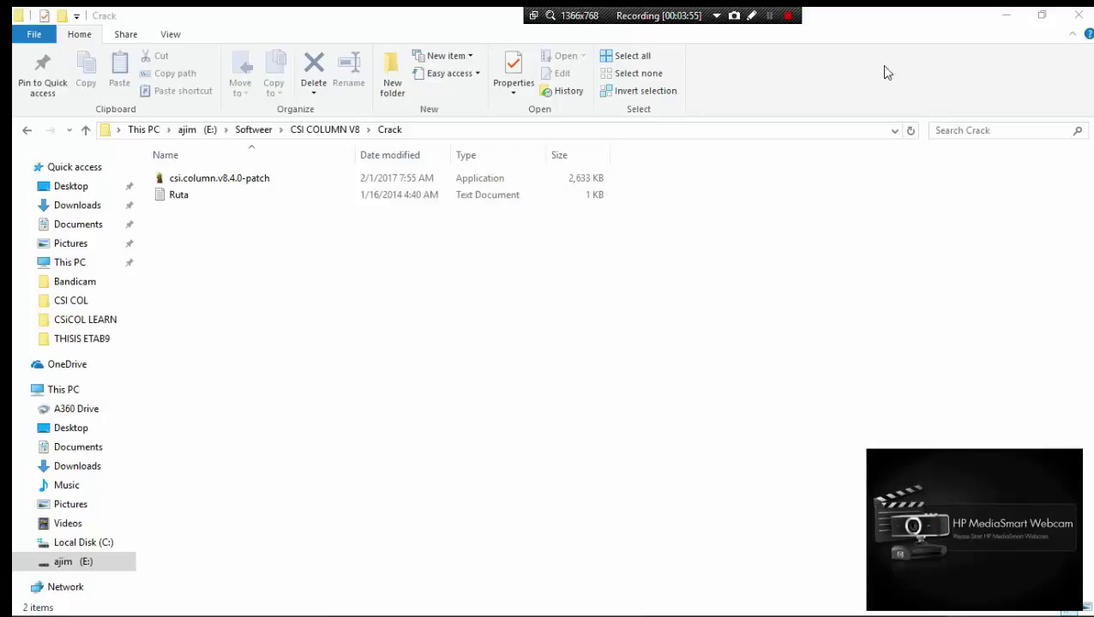
# Step: Minimize the folder window, launch CSiCol, and close its Quick Design Wizard to reach the empty column drawing area
pyautogui.click(1003, 18)
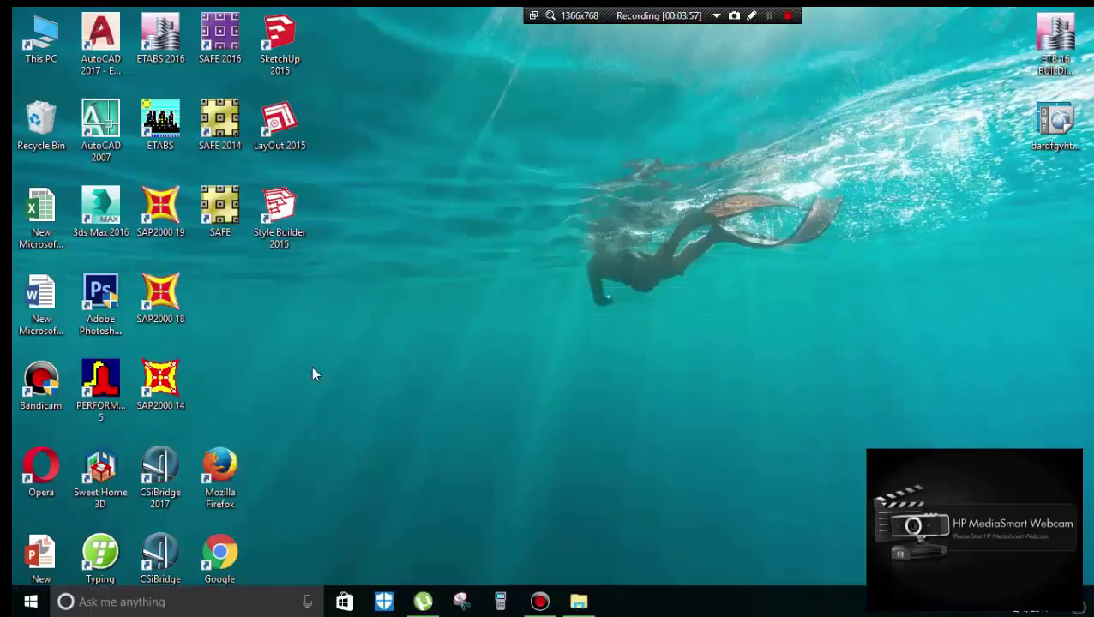
pyautogui.click(28, 604)
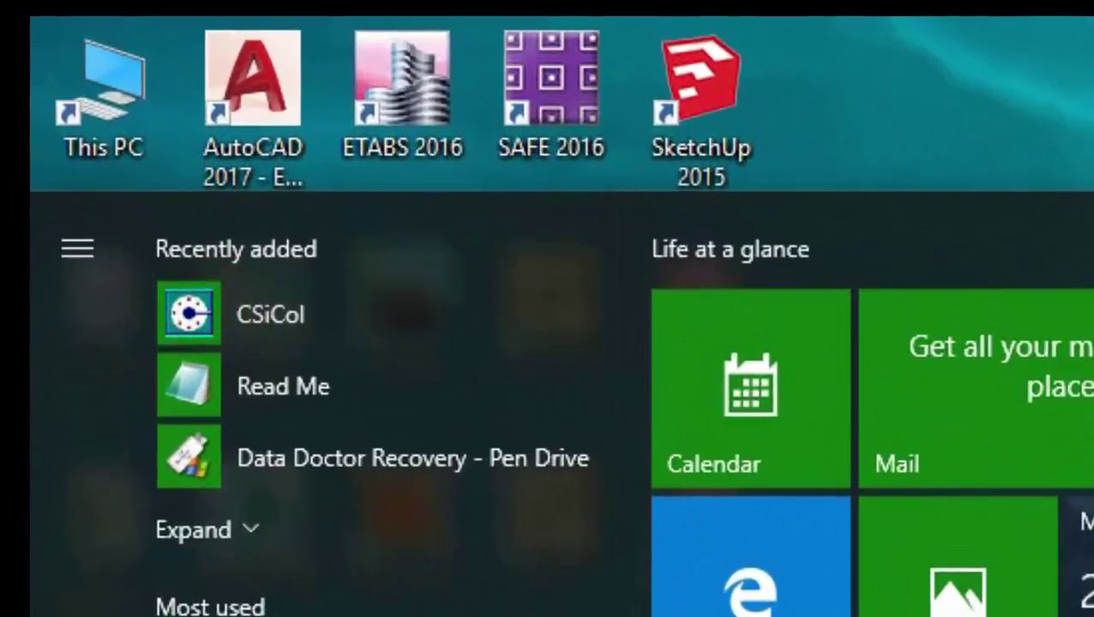
pyautogui.press('Escape')
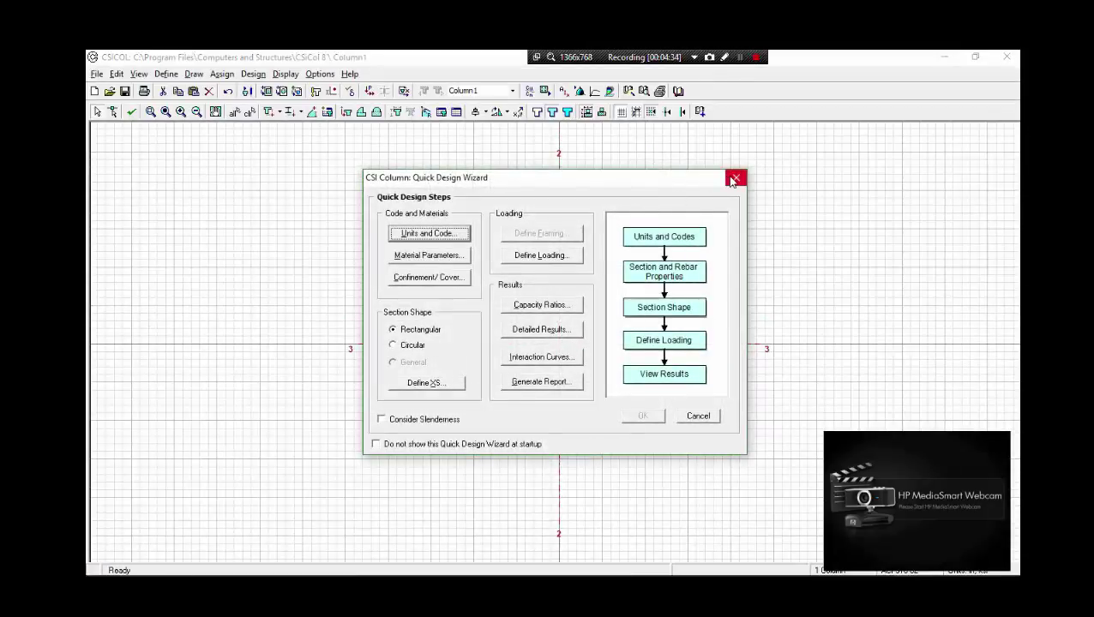
pyautogui.click(735, 178)
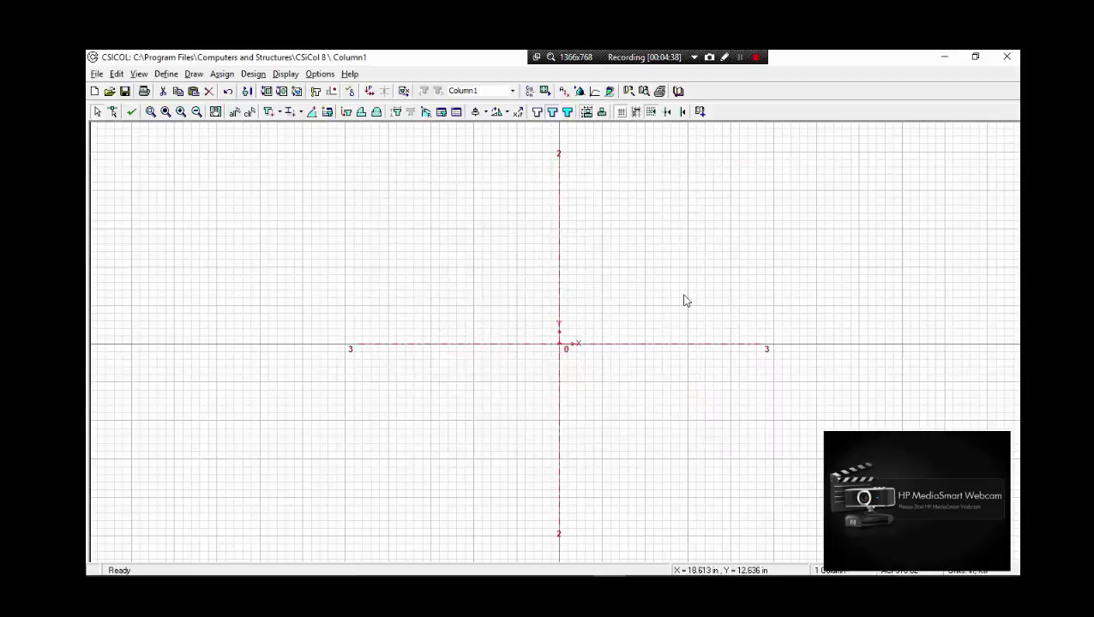